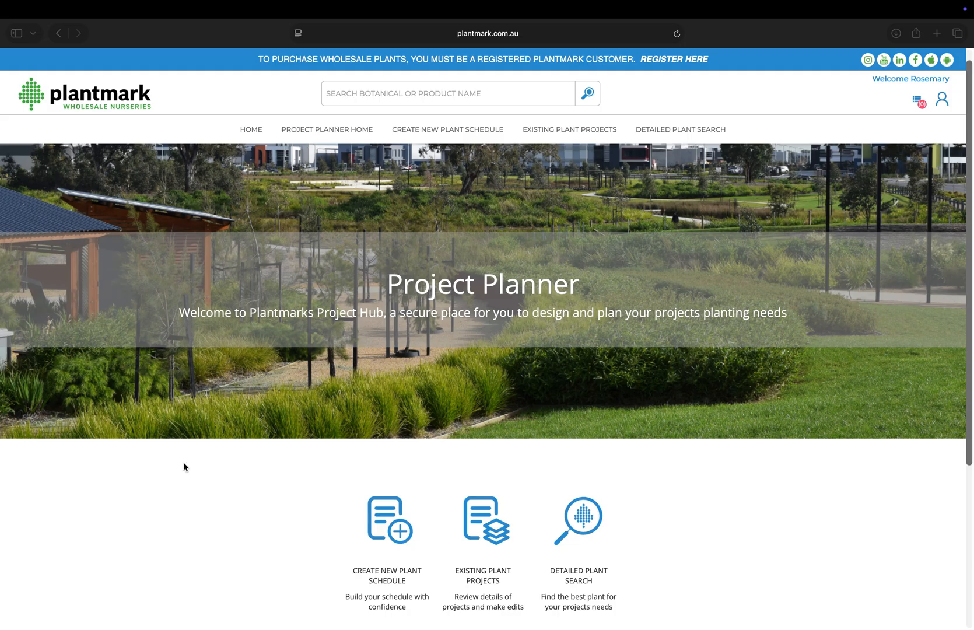
Start a new plant schedule with the project name "Nature Playscape" and the suburb Langwarrin, VIC.
{"action": "left_click", "coordinate": [471, 128]}
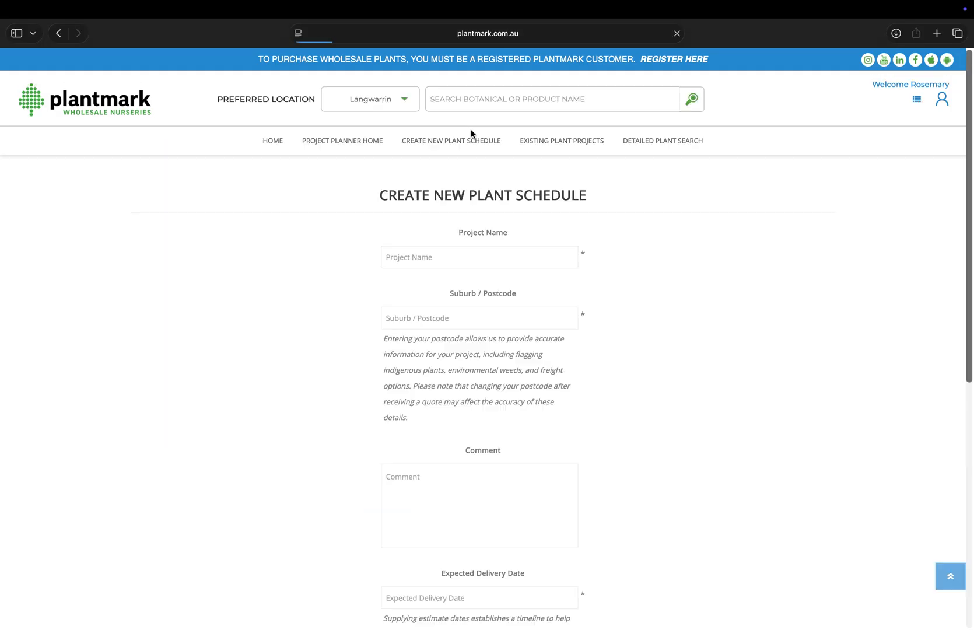
{"action": "left_click", "coordinate": [404, 260]}
{"action": "type", "text": "Nature Playscape"}
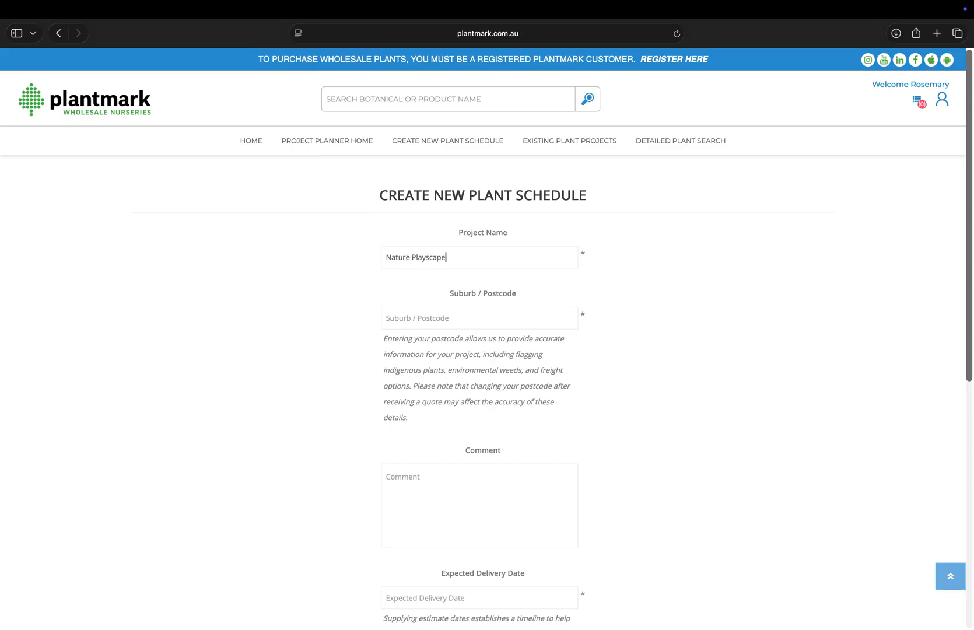
{"action": "left_click", "coordinate": [407, 320]}
{"action": "type", "text": "Lan"}
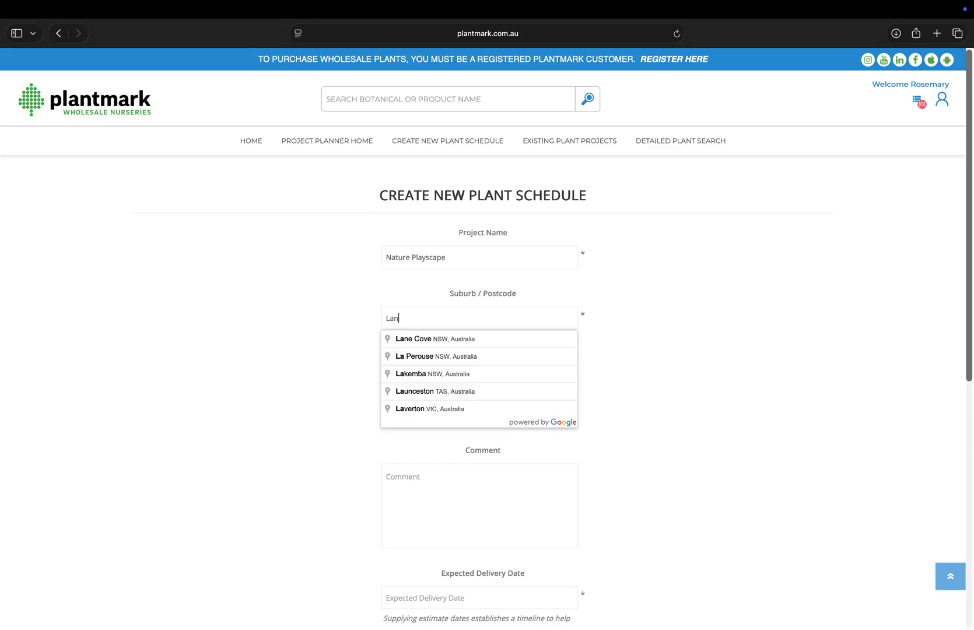
{"action": "type", "text": "gwarrin"}
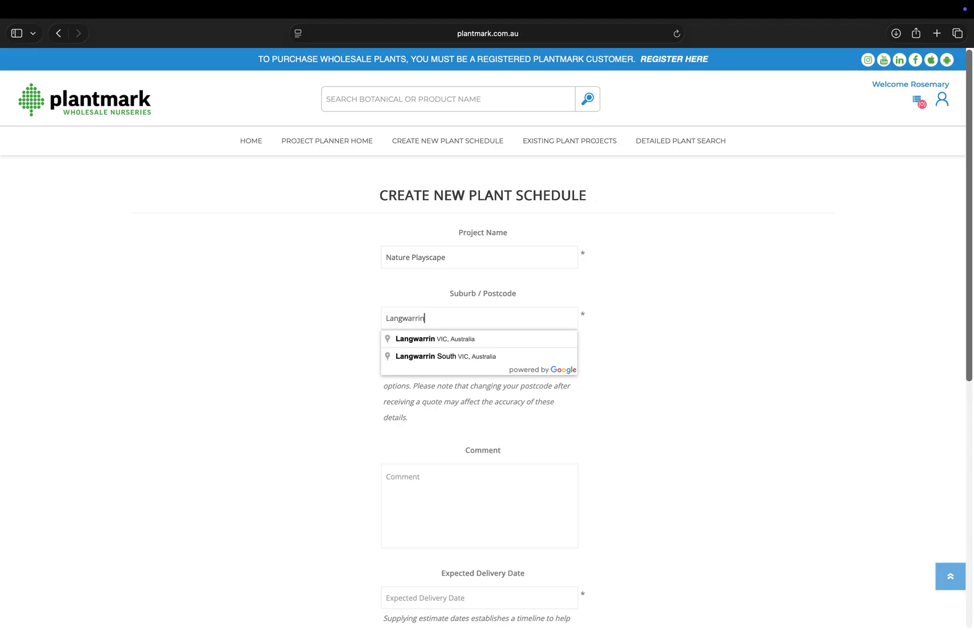
{"action": "left_click", "coordinate": [421, 339]}
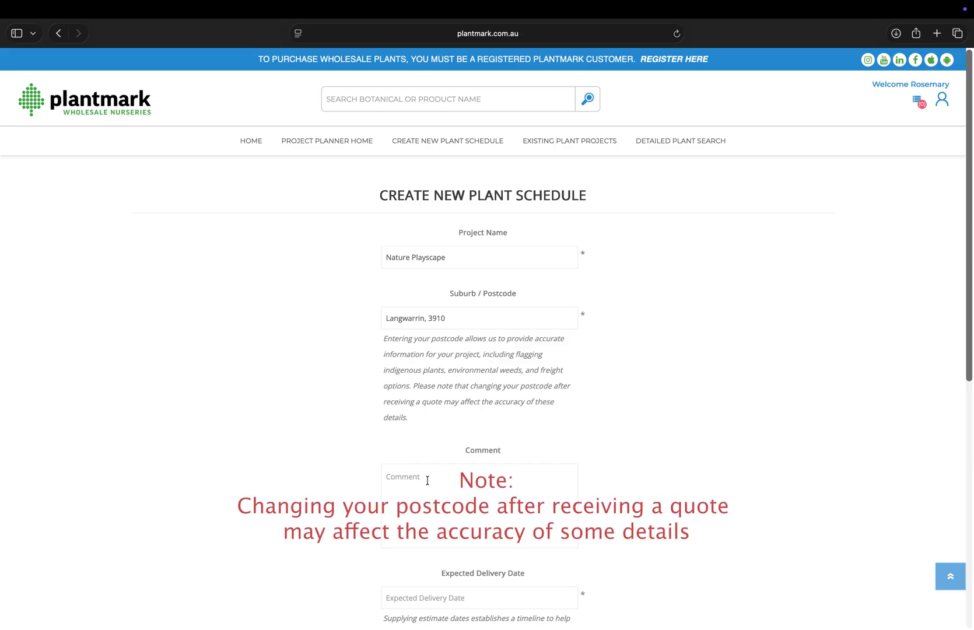
Enter the comment "interactive landscape suitable for kids" and set the expected delivery date to 26/09/2026.
{"action": "left_click", "coordinate": [427, 479]}
{"action": "type", "text": "intera"}
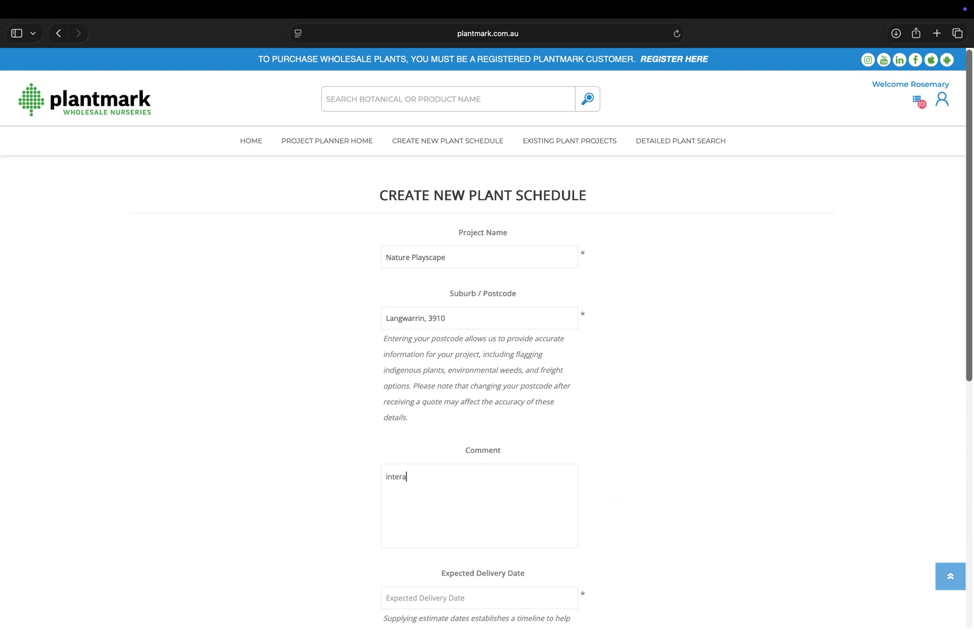
{"action": "type", "text": "ctive landscape suitable for kids"}
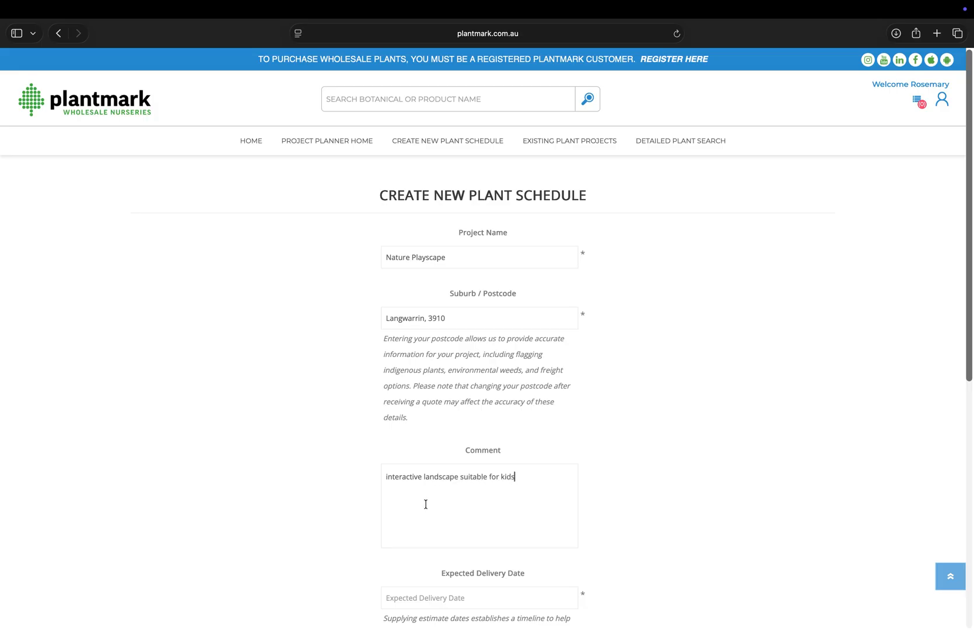
{"action": "left_click", "coordinate": [424, 592]}
{"action": "type", "text": "26/09/"}
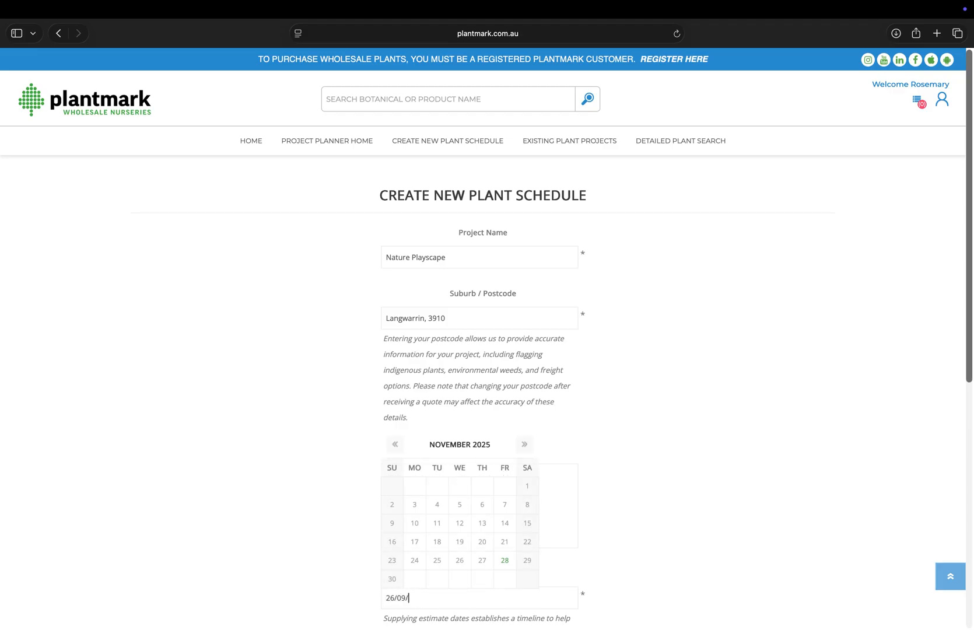
{"action": "type", "text": "2026"}
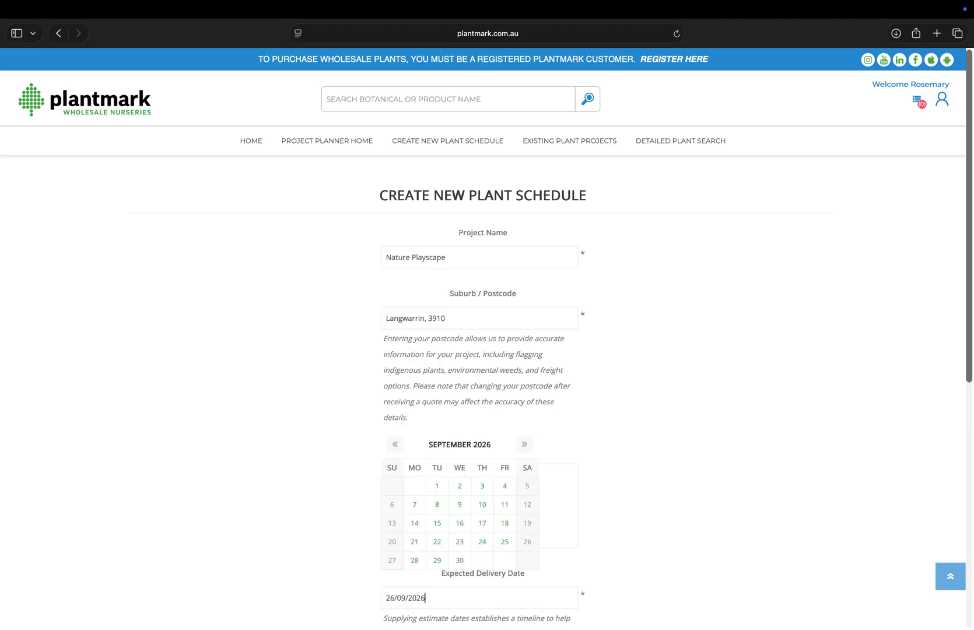
{"action": "key", "text": "Return"}
Set the plant supply budget to $2,500.00 and create the plant schedule.
{"action": "scroll", "coordinate": [497, 601], "scroll_direction": "down", "scroll_amount": 2}
{"action": "scroll", "coordinate": [498, 598], "scroll_direction": "down", "scroll_amount": 2}
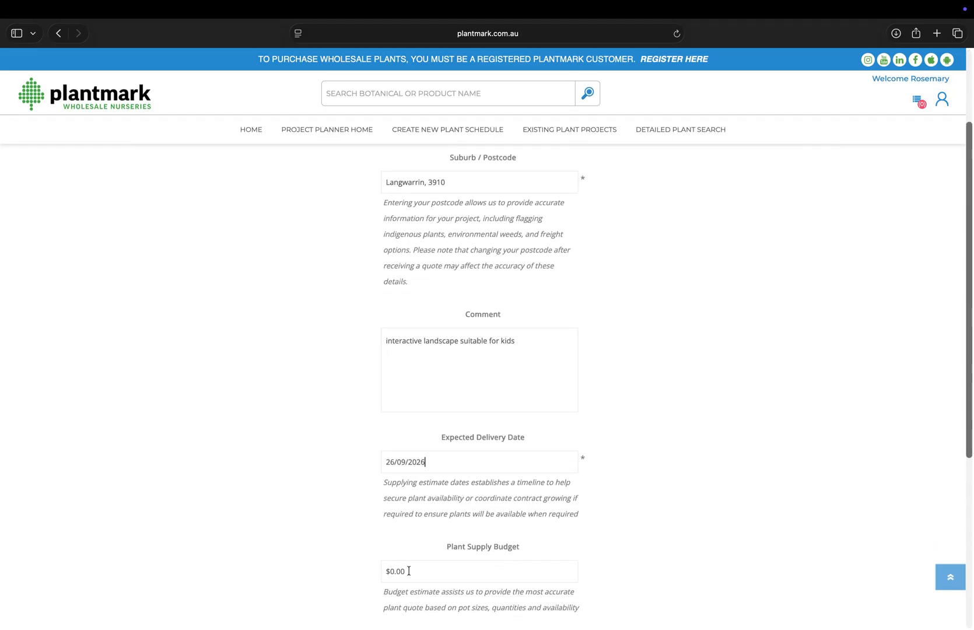
{"action": "left_click", "coordinate": [391, 570]}
{"action": "type", "text": "250"}
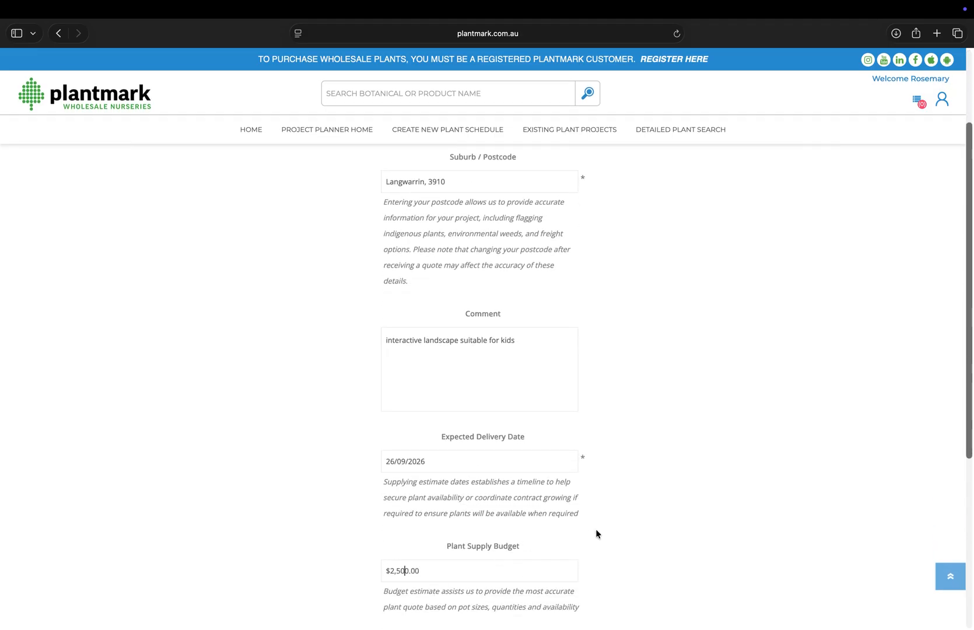
{"action": "scroll", "coordinate": [596, 533], "scroll_direction": "down", "scroll_amount": 2}
{"action": "scroll", "coordinate": [596, 533], "scroll_direction": "down", "scroll_amount": 1}
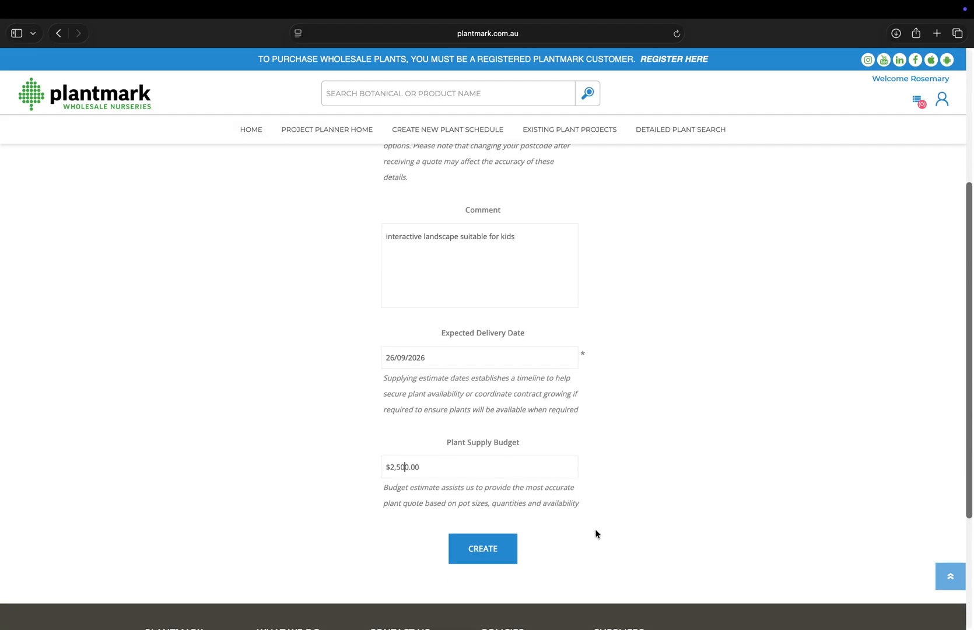
{"action": "left_click", "coordinate": [493, 554]}
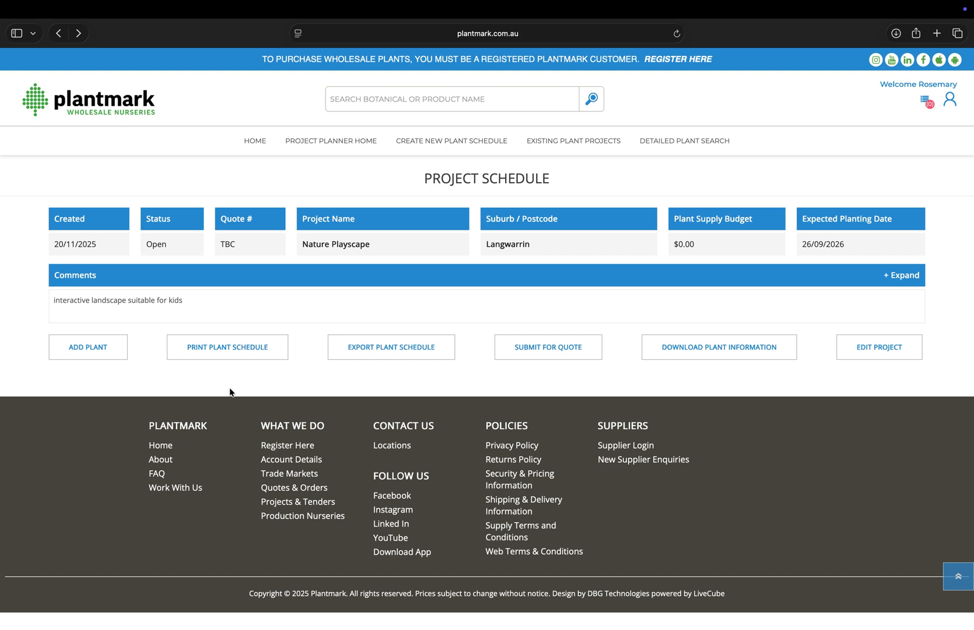
Find plants to add by browsing Shrubs, filtered to native, full sun position and orange flower colour.
{"action": "left_click", "coordinate": [92, 344]}
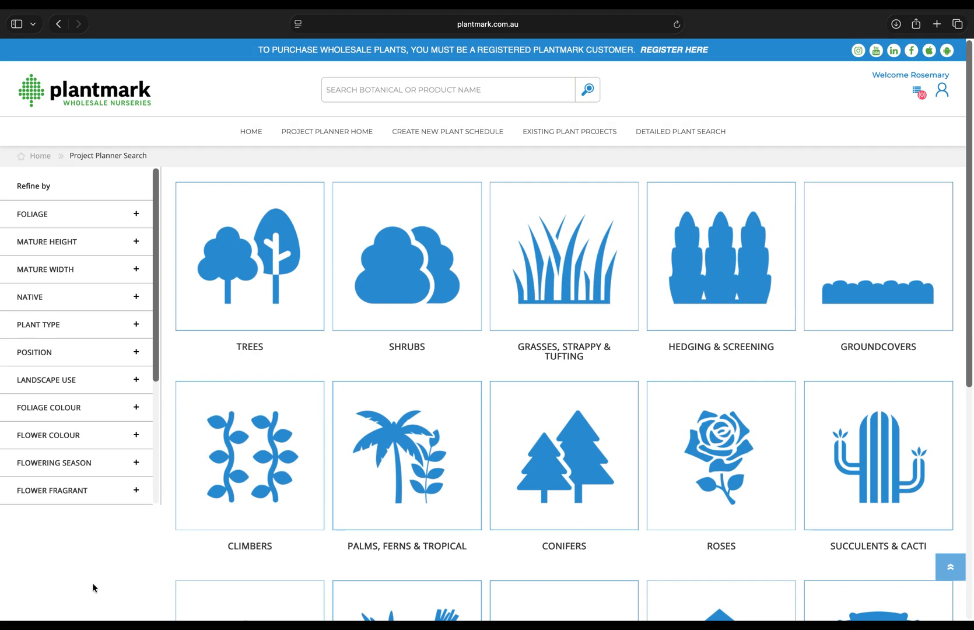
{"action": "left_click", "coordinate": [412, 280]}
{"action": "left_click", "coordinate": [142, 335]}
{"action": "scroll", "coordinate": [139, 431], "scroll_direction": "down", "scroll_amount": 2}
{"action": "left_click", "coordinate": [141, 420]}
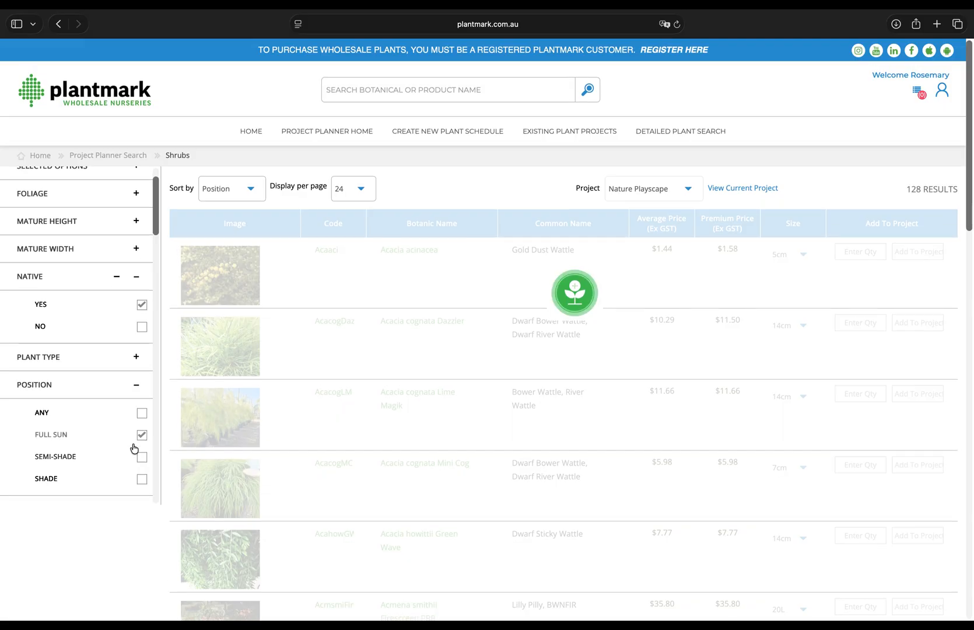
{"action": "scroll", "coordinate": [134, 448], "scroll_direction": "down", "scroll_amount": 10}
{"action": "scroll", "coordinate": [134, 448], "scroll_direction": "down", "scroll_amount": 12}
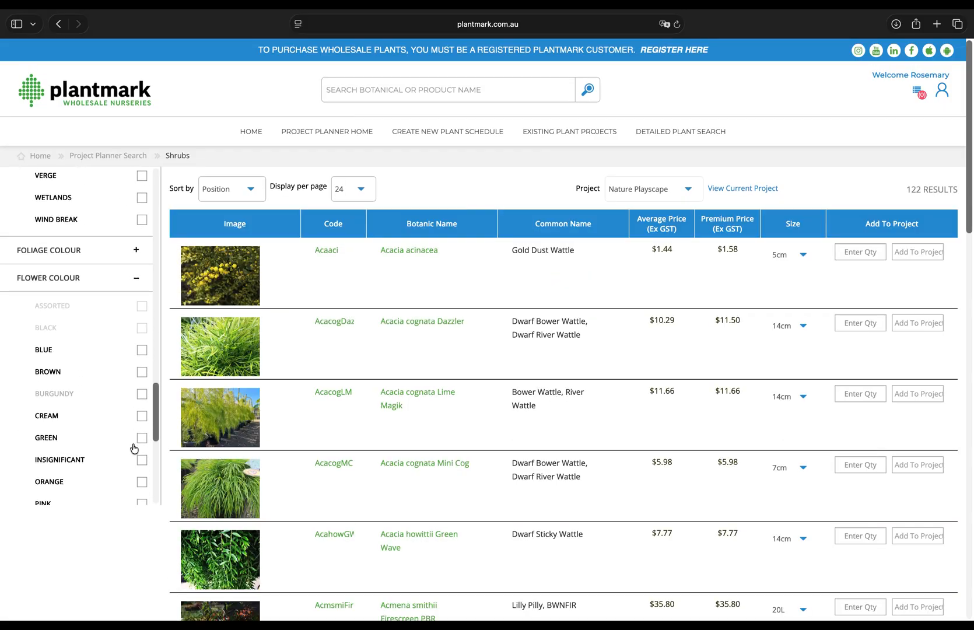
{"action": "left_click", "coordinate": [142, 321]}
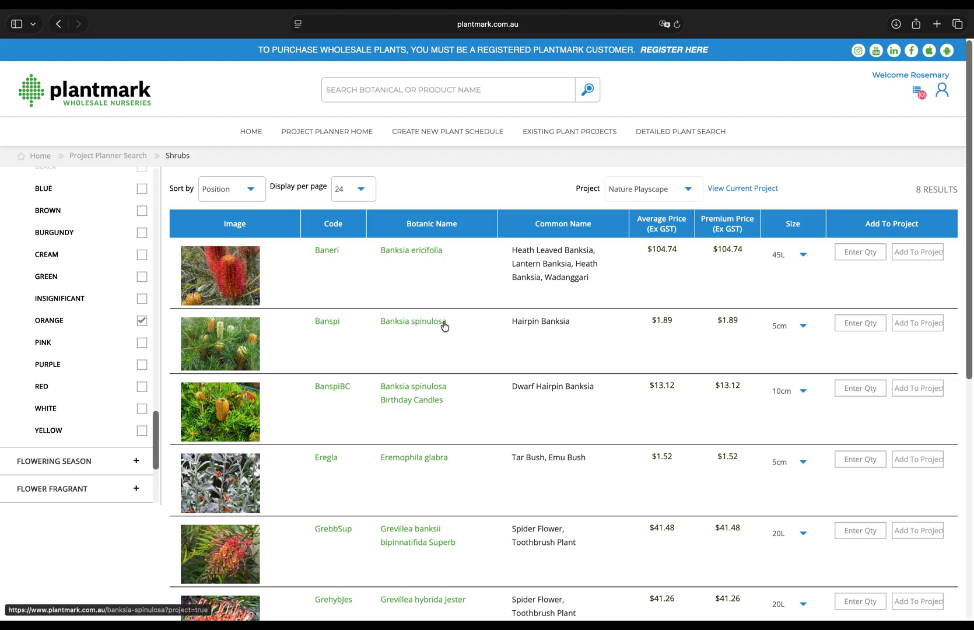
Add 8 Banksia spinulosa in the 20cm size to the Nature Playscape project.
{"action": "left_click", "coordinate": [797, 326]}
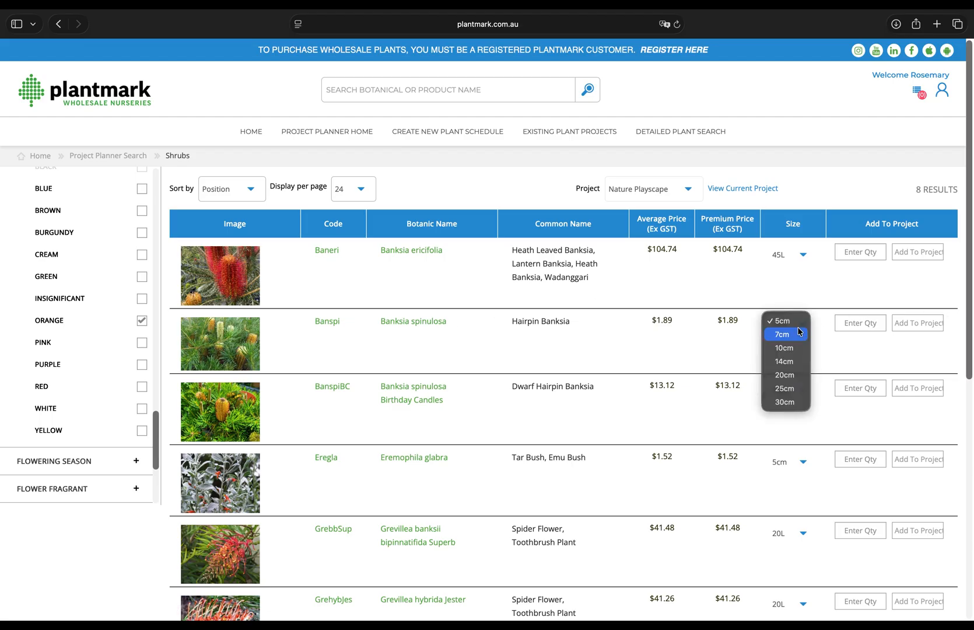
{"action": "left_click", "coordinate": [788, 378]}
{"action": "left_click", "coordinate": [868, 323]}
{"action": "type", "text": "8"}
{"action": "left_click", "coordinate": [917, 327]}
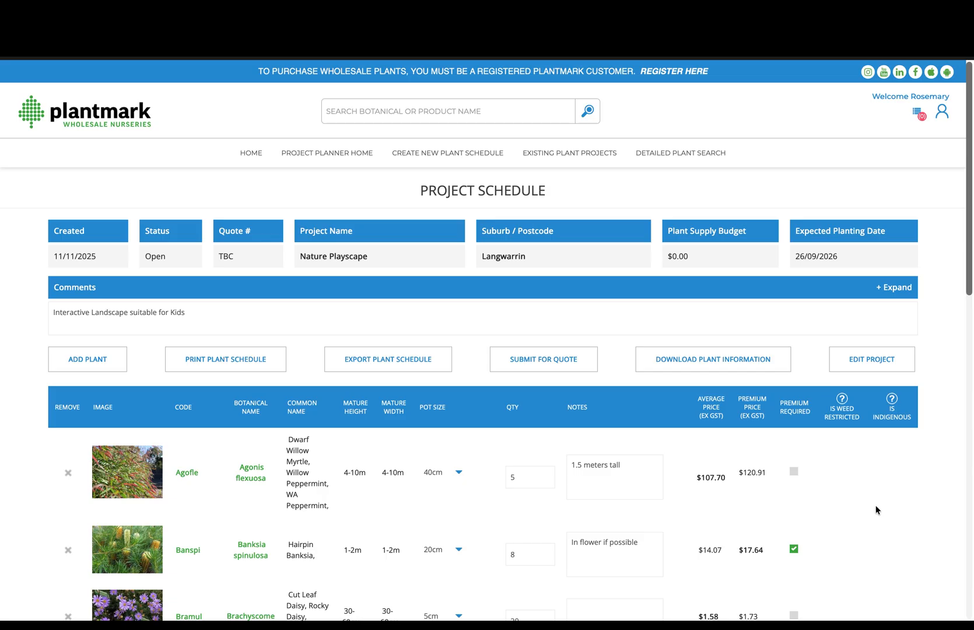
Review the plants, pot sizes, quantities, notes and cost totals in the Nature Playscape project schedule.
{"action": "scroll", "coordinate": [876, 507], "scroll_direction": "down", "scroll_amount": 4}
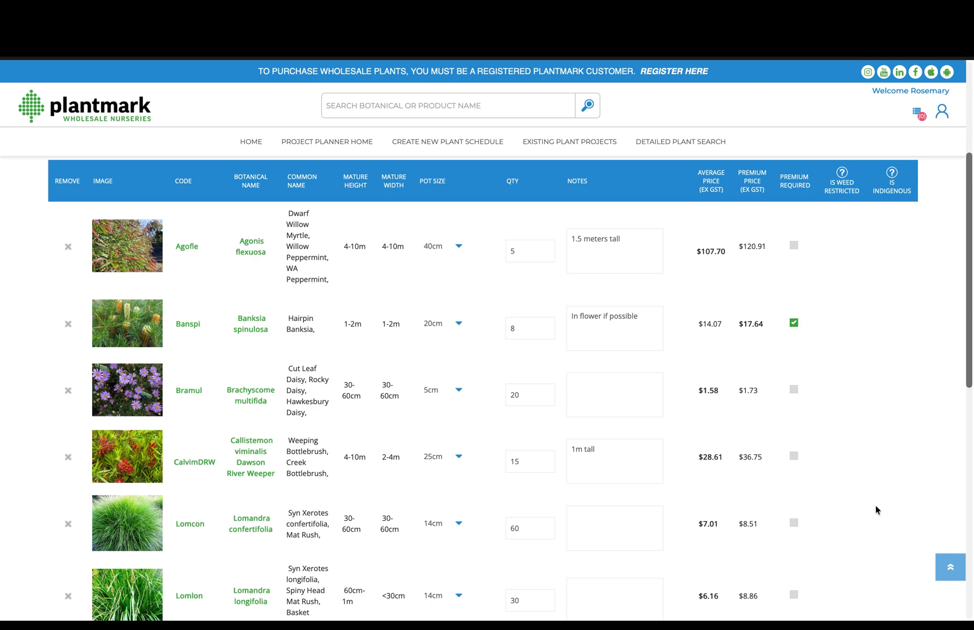
{"action": "scroll", "coordinate": [876, 509], "scroll_direction": "down", "scroll_amount": 6}
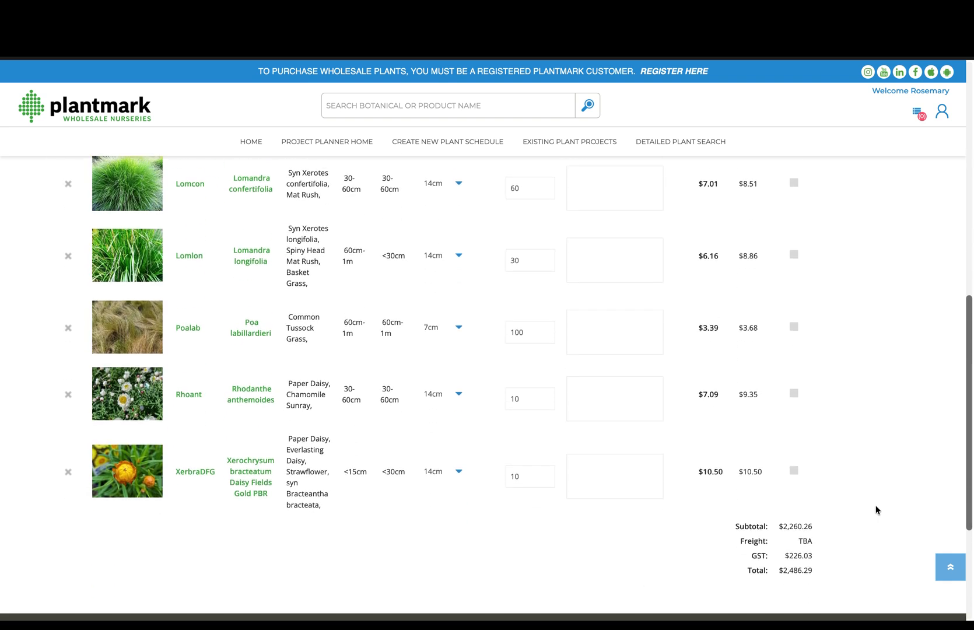
{"action": "scroll", "coordinate": [876, 509], "scroll_direction": "up", "scroll_amount": 10}
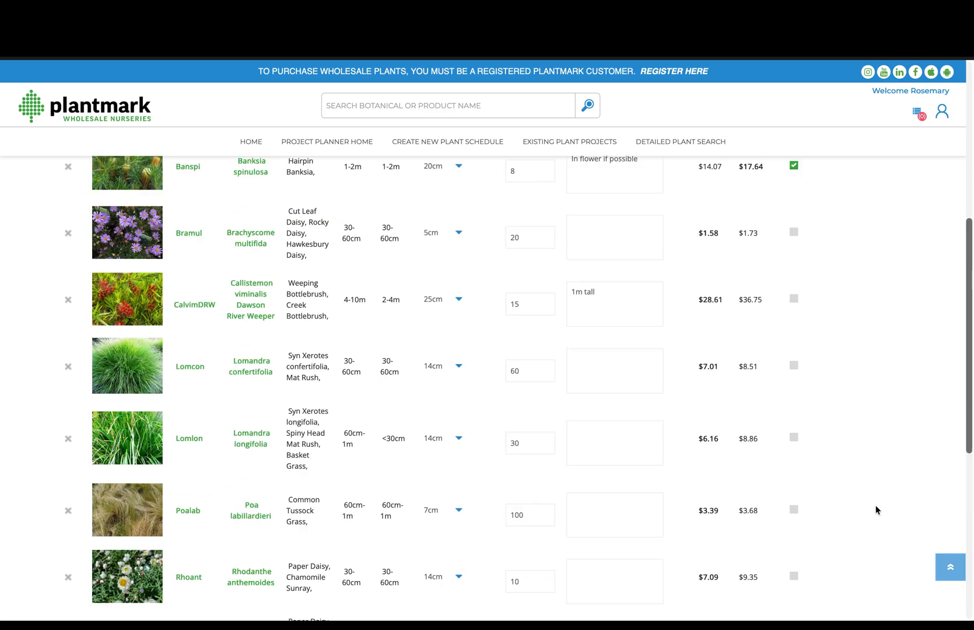